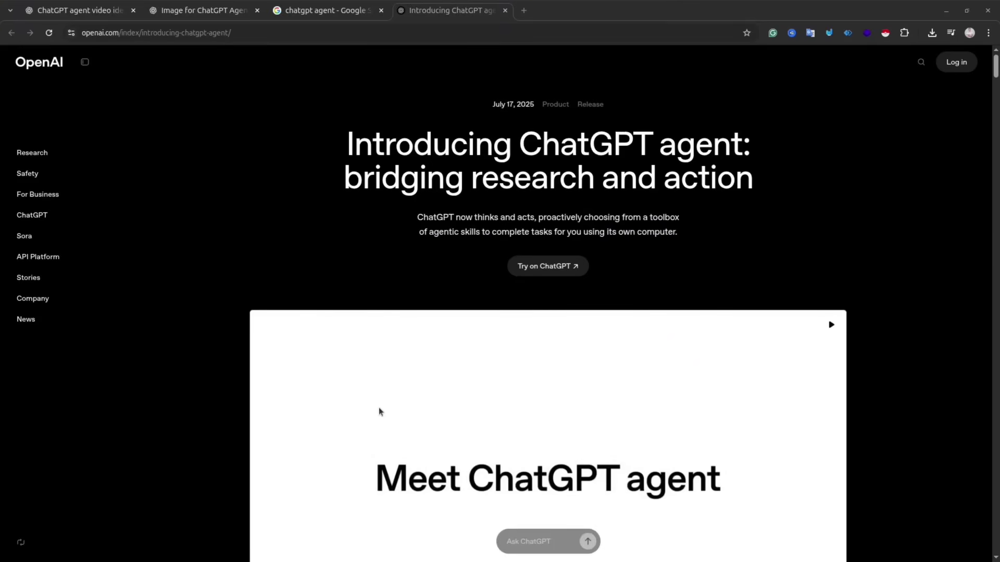
Browse the announcement's demo videos: Research & Action, Customization, Slideshows and Spreadsheets
{"action": "scroll", "coordinate": [549, 373], "scroll_direction": "down", "scroll_amount": 2}
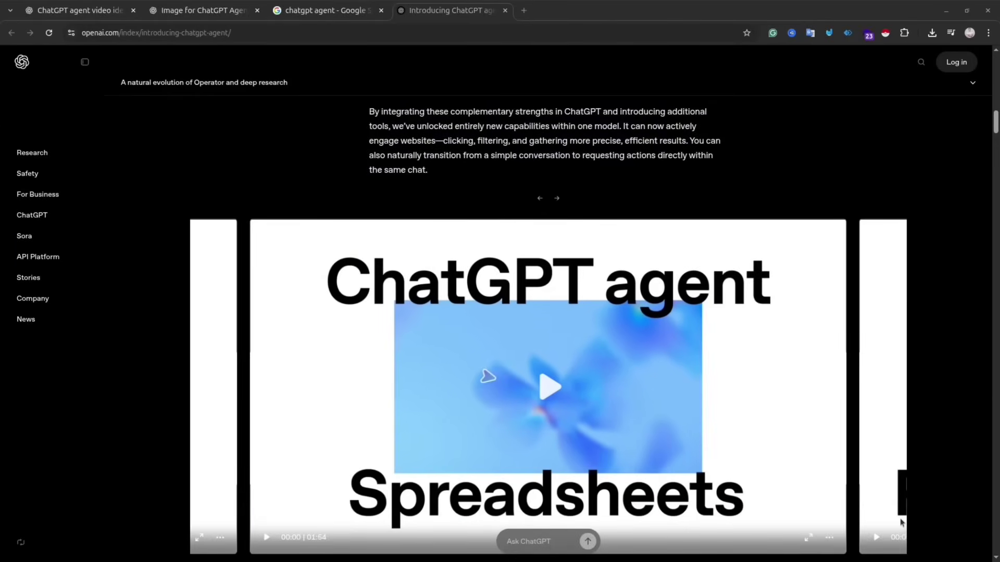
{"action": "left_click", "coordinate": [870, 373]}
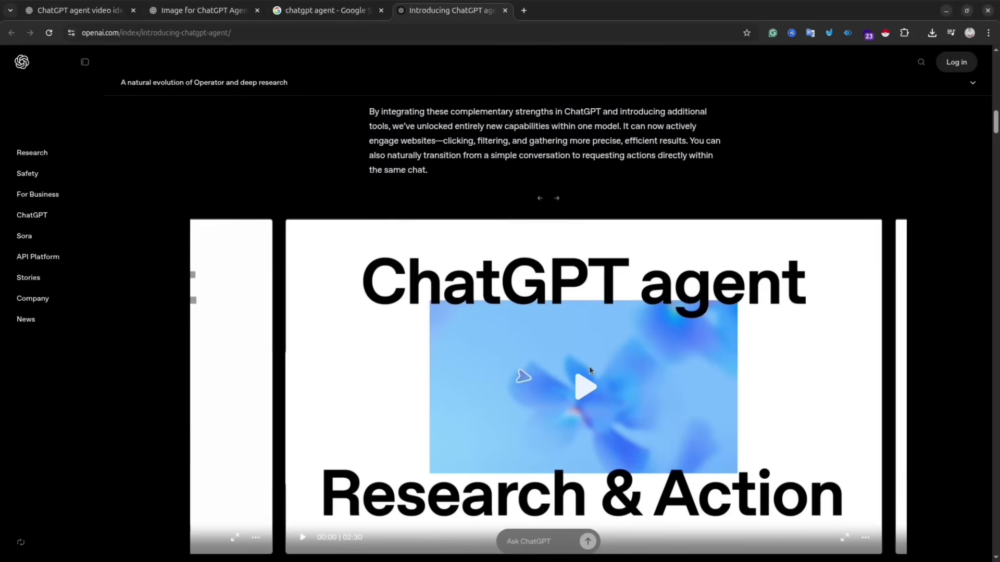
{"action": "left_click_drag", "start_coordinate": [824, 364], "coordinate": [320, 355]}
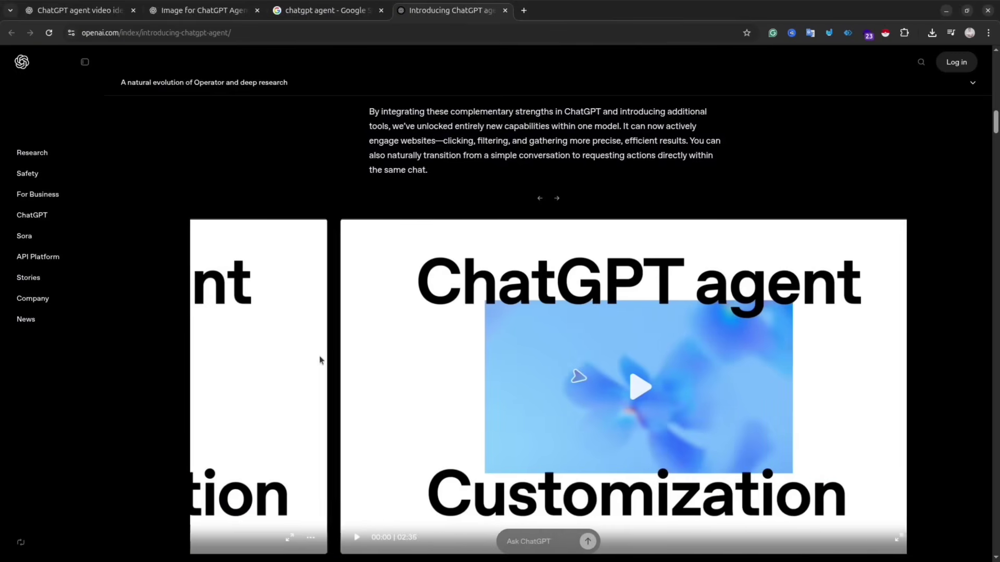
{"action": "left_click_drag", "start_coordinate": [844, 381], "coordinate": [351, 352]}
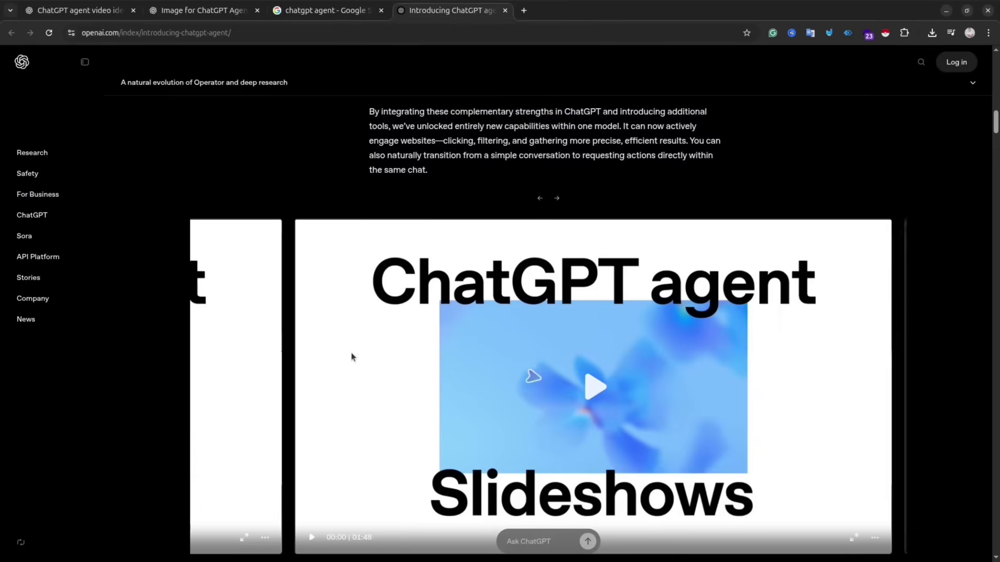
{"action": "left_click_drag", "start_coordinate": [854, 373], "coordinate": [319, 340]}
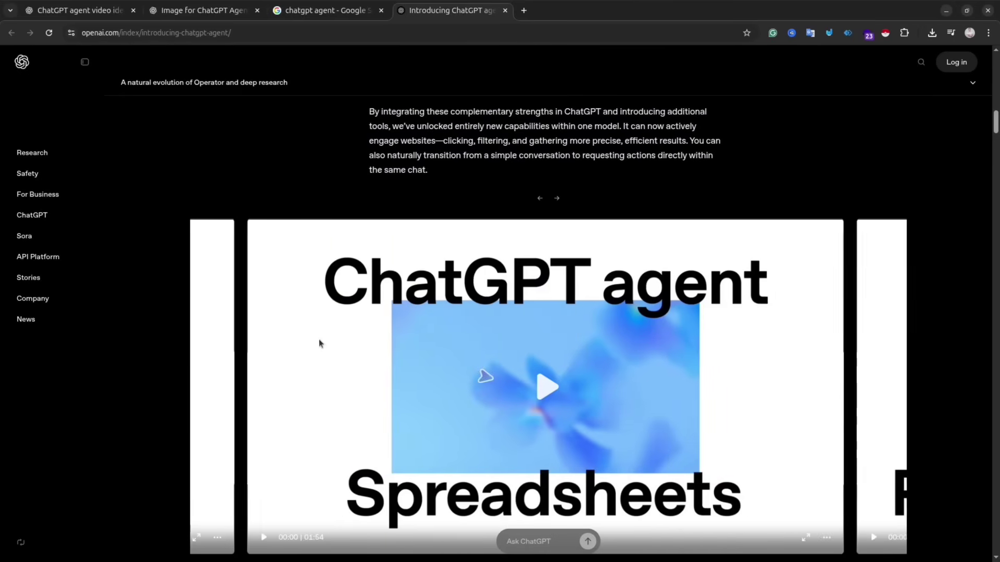
{"action": "scroll", "coordinate": [802, 366], "scroll_direction": "down", "scroll_amount": 15}
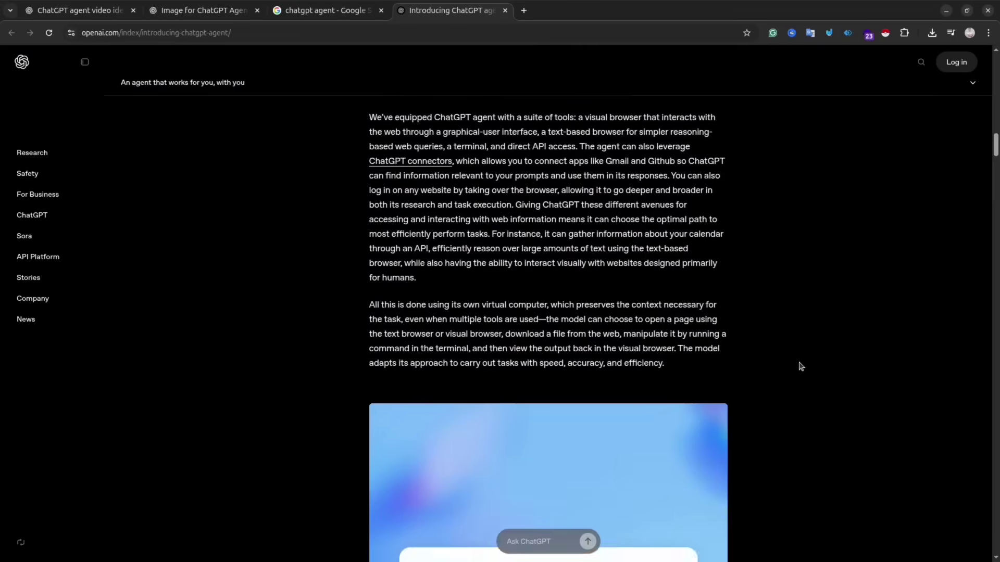
{"action": "scroll", "coordinate": [801, 367], "scroll_direction": "down", "scroll_amount": 1}
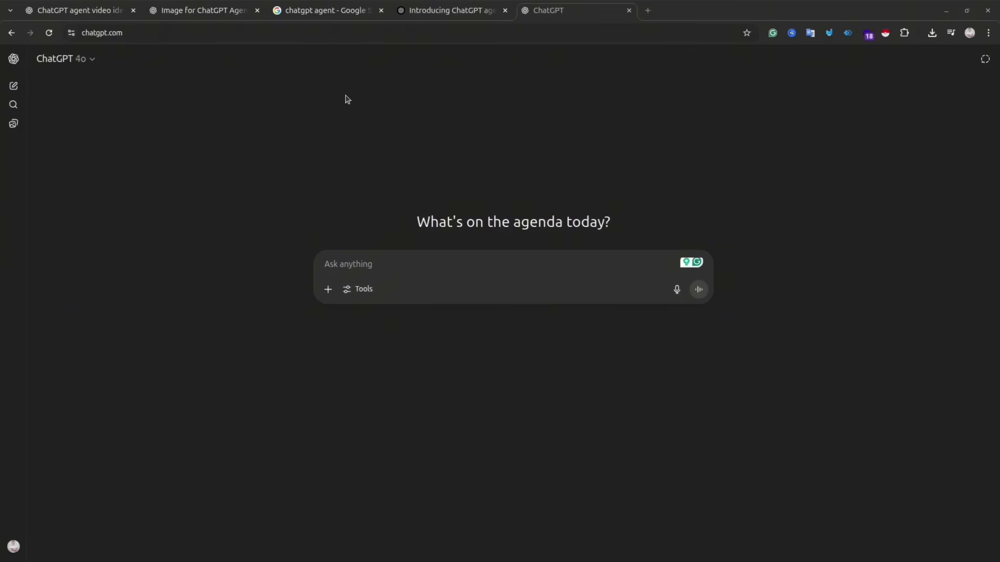
Turn on Agent mode from the Tools list under the prompt box
{"action": "left_click", "coordinate": [368, 292]}
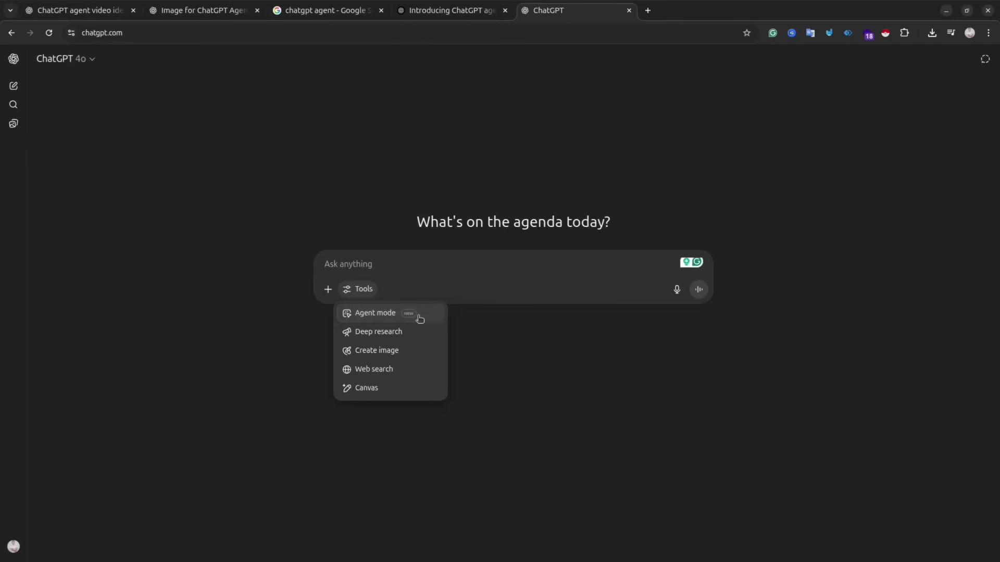
{"action": "left_click", "coordinate": [419, 319]}
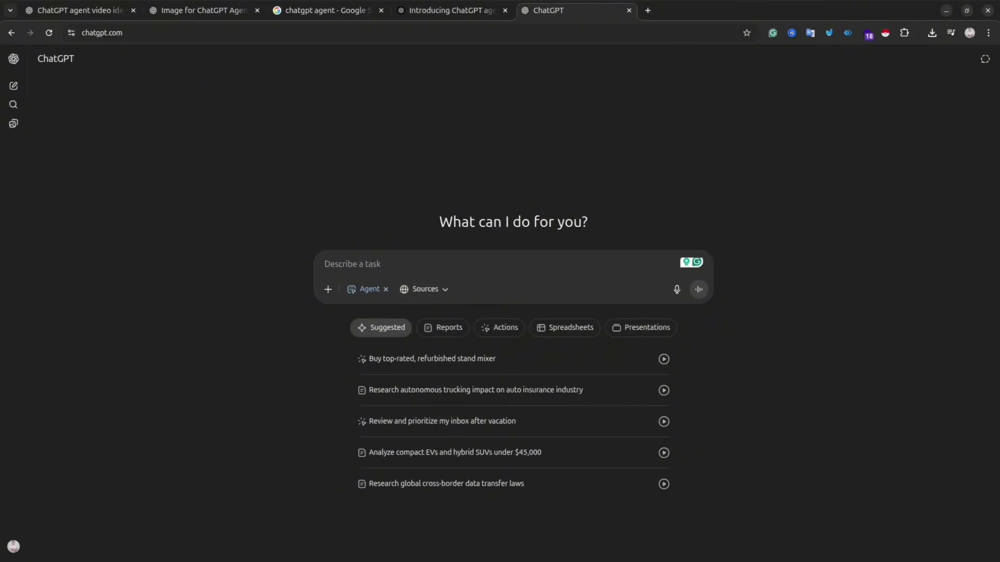
Paste 'Compare my top 5 competitors and give me a summary in a spreadsheet', adding proflead.dev after 'my'
{"action": "left_click", "coordinate": [383, 260]}
{"action": "key", "text": "ctrl+slash"}
{"action": "type", "text": "Compare my top 5 competitors and give me a summary in a spreadsheet"}
{"action": "key", "text": "Escape"}
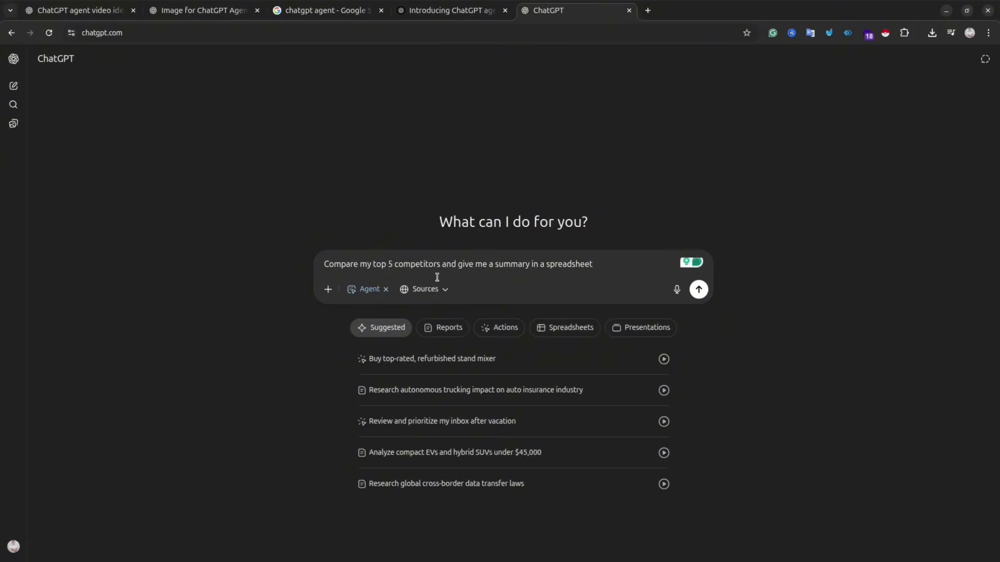
{"action": "left_click", "coordinate": [369, 263]}
{"action": "type", "text": "(i"}
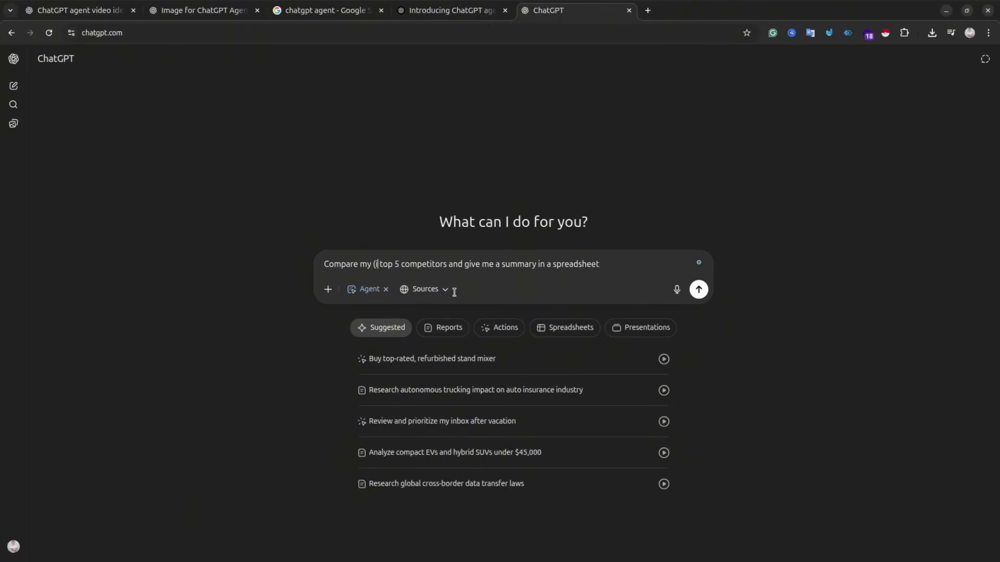
{"action": "type", "text": "'m proflead.dev"}
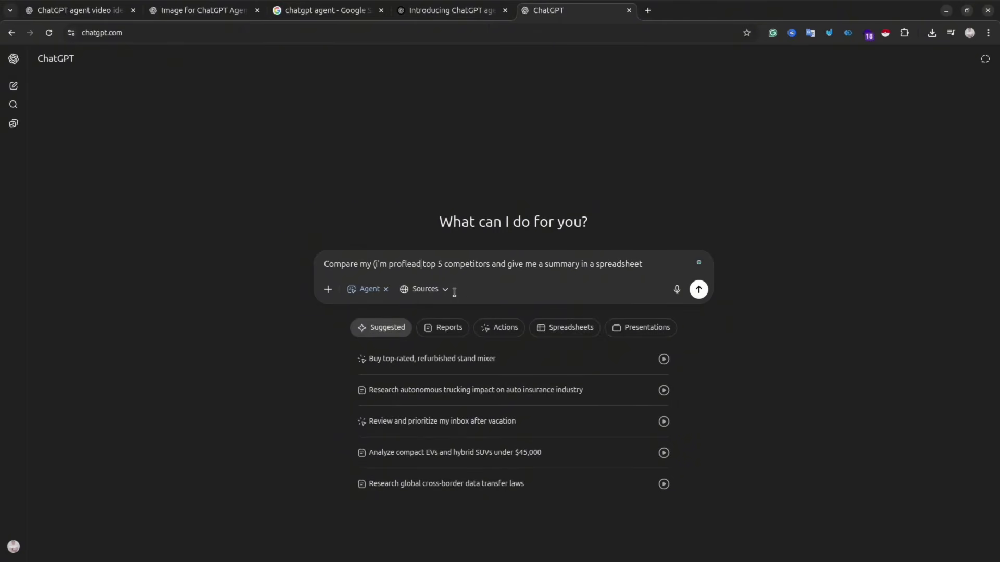
{"action": "type", "text": ")"}
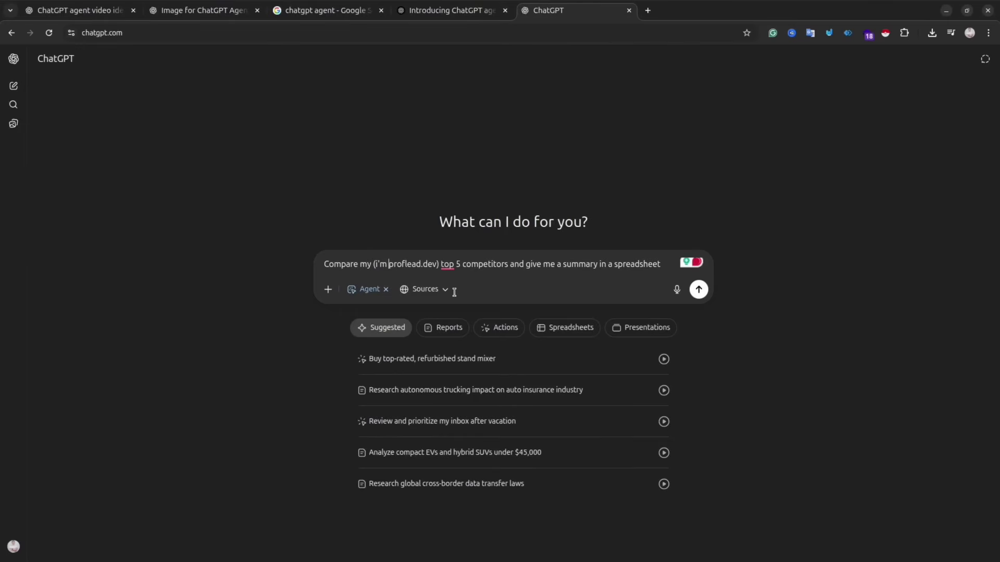
{"action": "type", "text": "https://"}
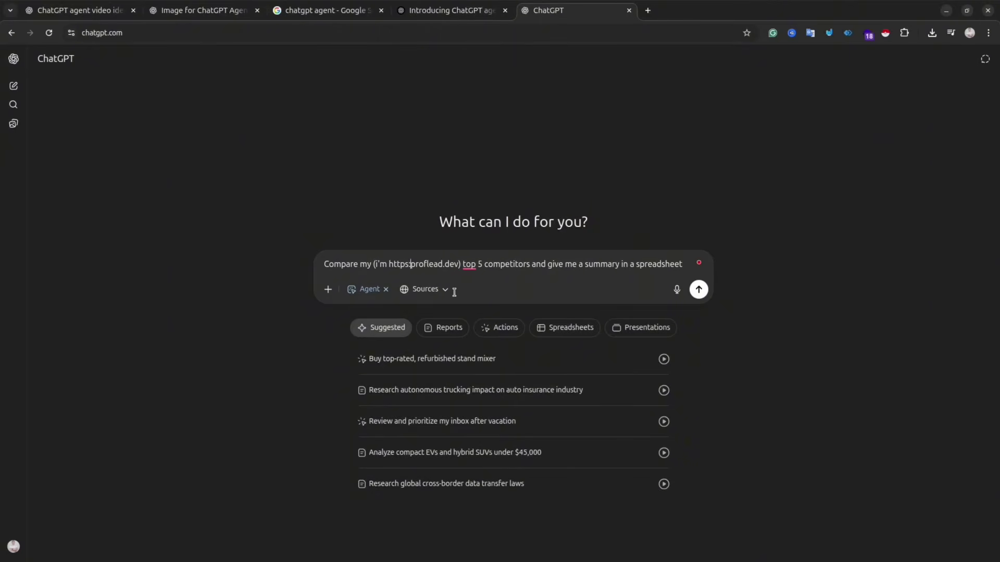
Send the competitor request, let the agent proceed without extra details, and show its Activity log
{"action": "left_click", "coordinate": [699, 290]}
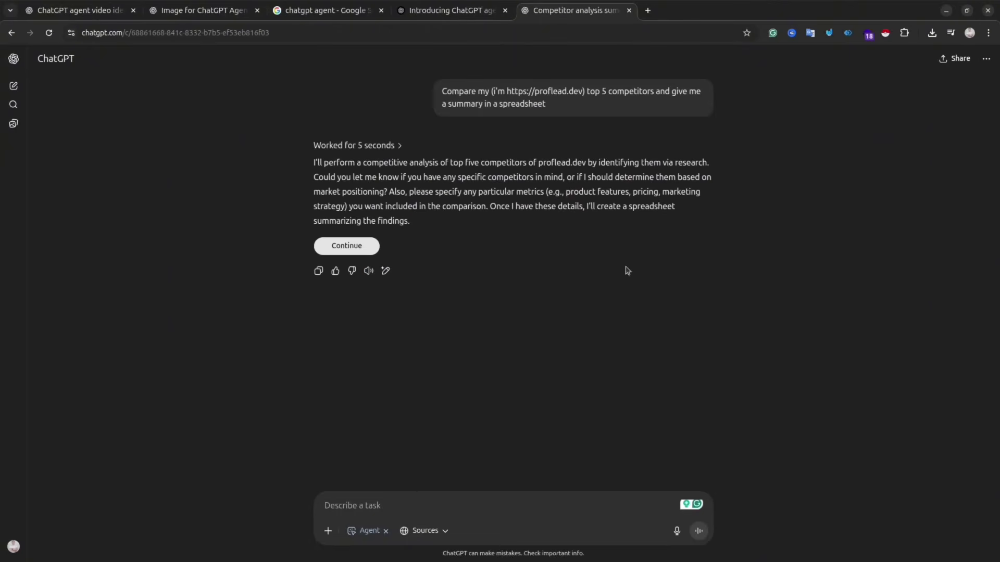
{"action": "left_click", "coordinate": [347, 246]}
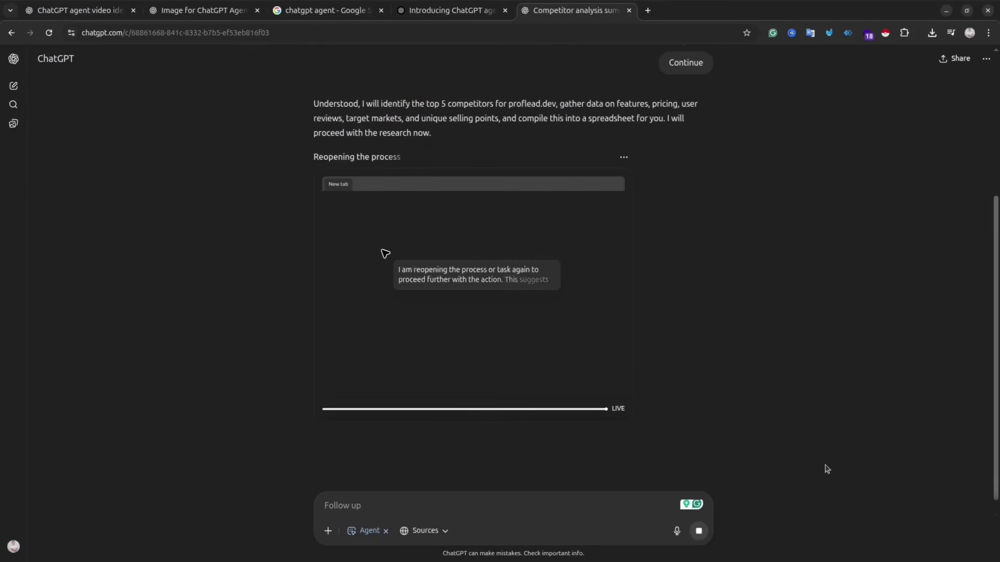
{"action": "left_click", "coordinate": [625, 159]}
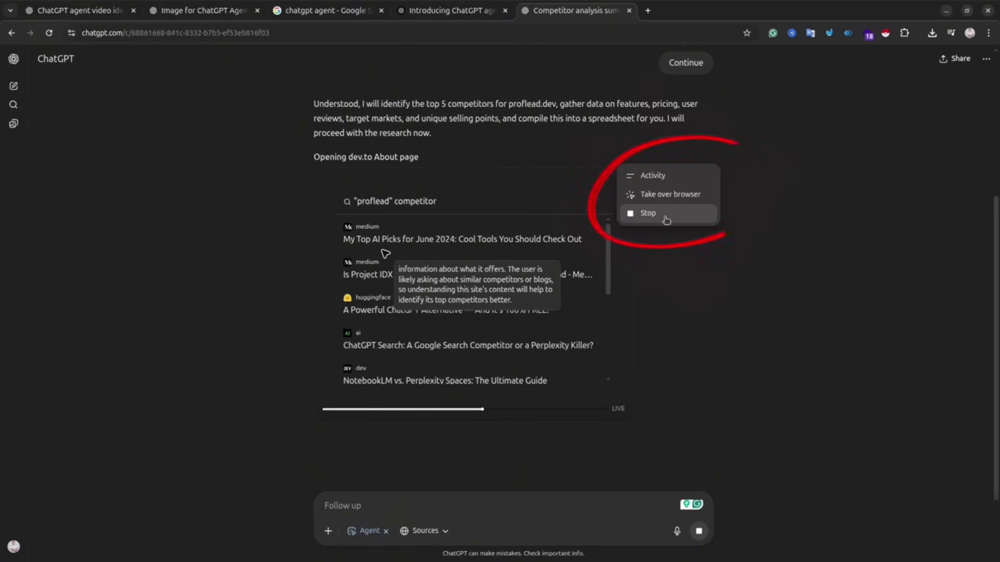
{"action": "left_click", "coordinate": [653, 176]}
Review the agent's activity log, then switch the panel back to Desktop view
{"action": "scroll", "coordinate": [490, 284], "scroll_direction": "up", "scroll_amount": 10}
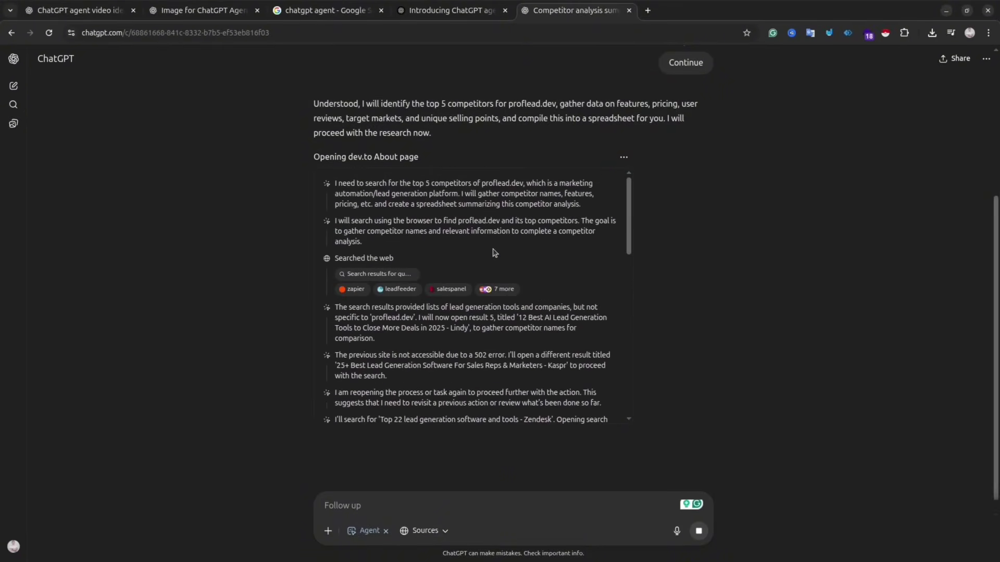
{"action": "scroll", "coordinate": [495, 253], "scroll_direction": "down", "scroll_amount": 10}
{"action": "left_click", "coordinate": [624, 157]}
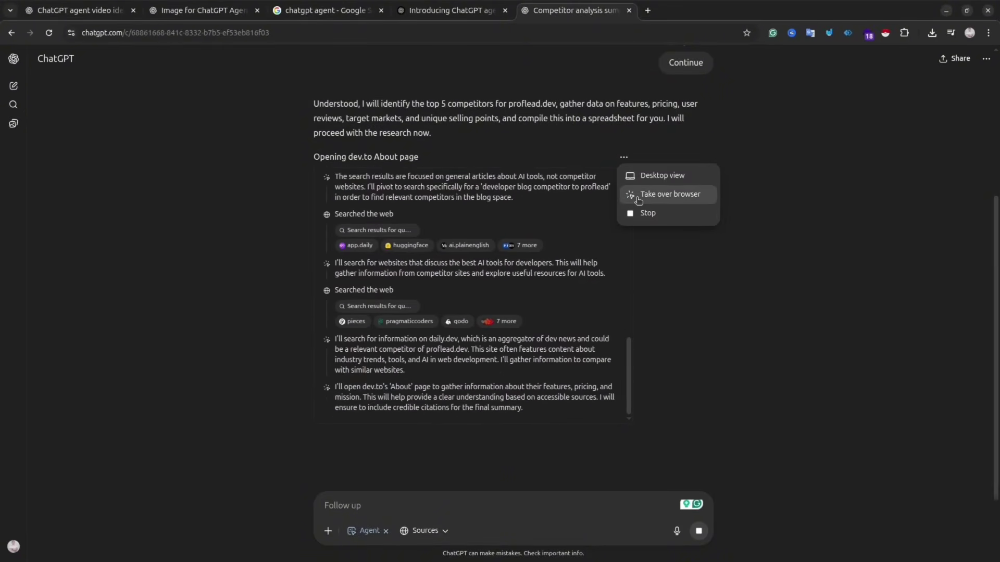
{"action": "left_click", "coordinate": [657, 176]}
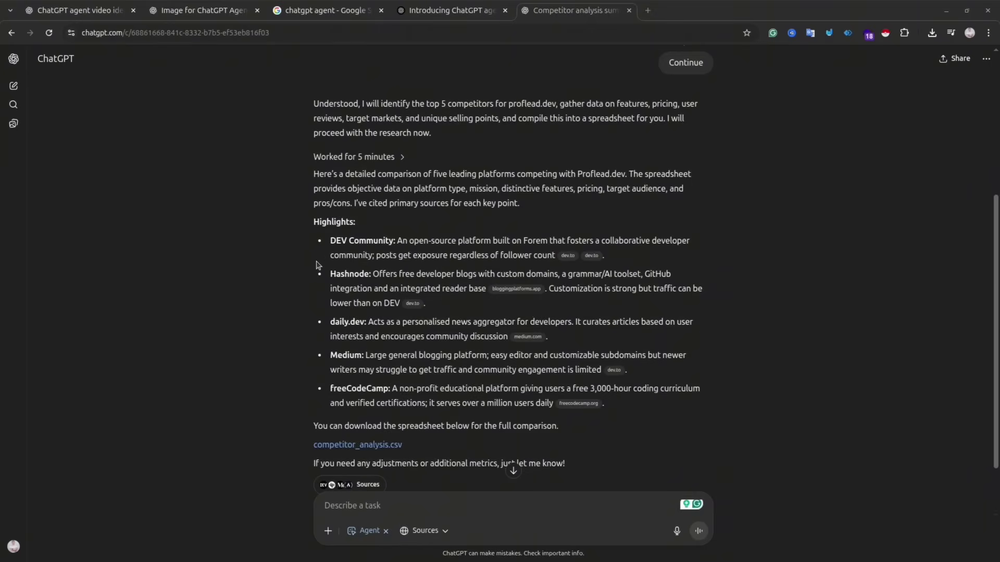
{"action": "left_click", "coordinate": [358, 445]}
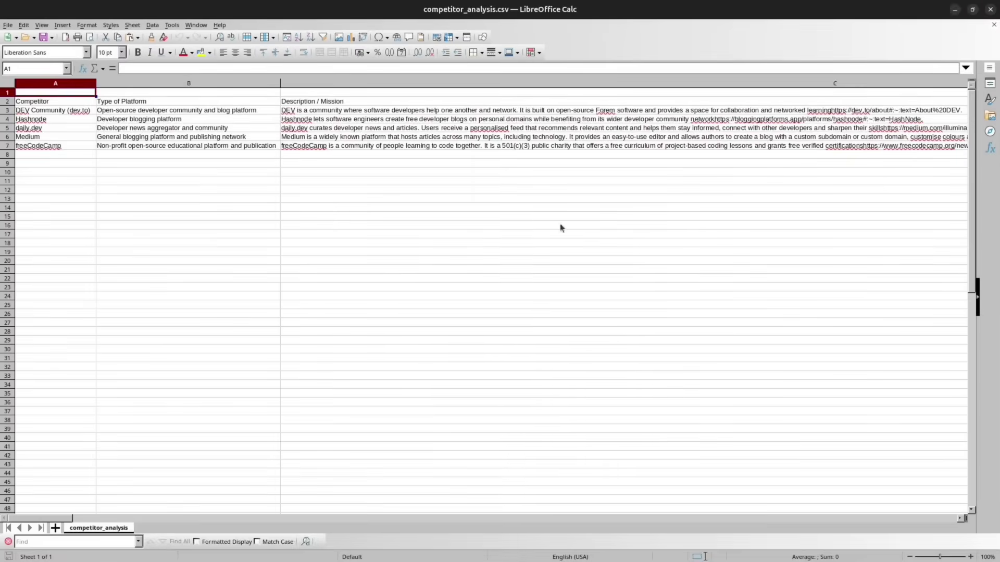
{"action": "left_click", "coordinate": [56, 120]}
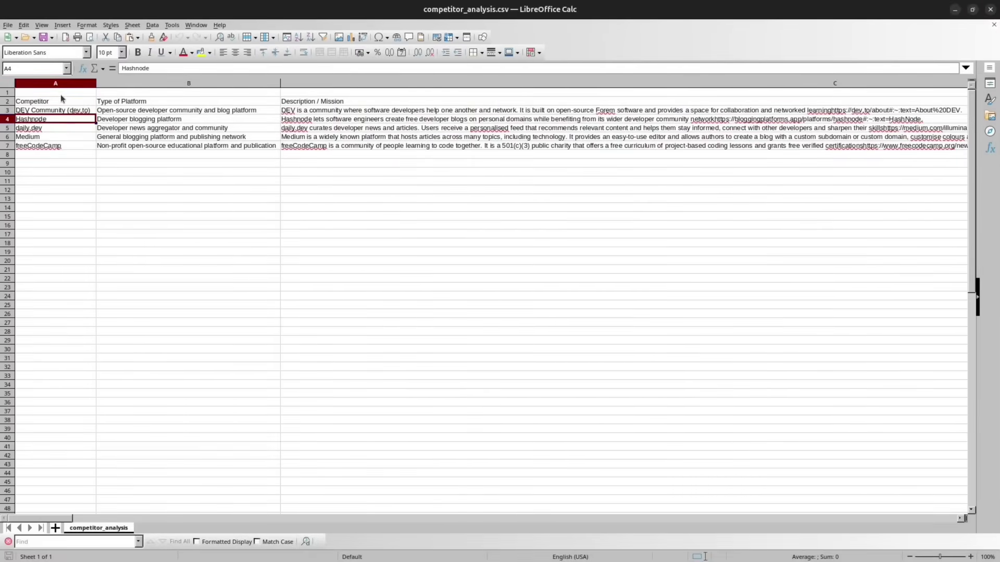
{"action": "left_click", "coordinate": [73, 112]}
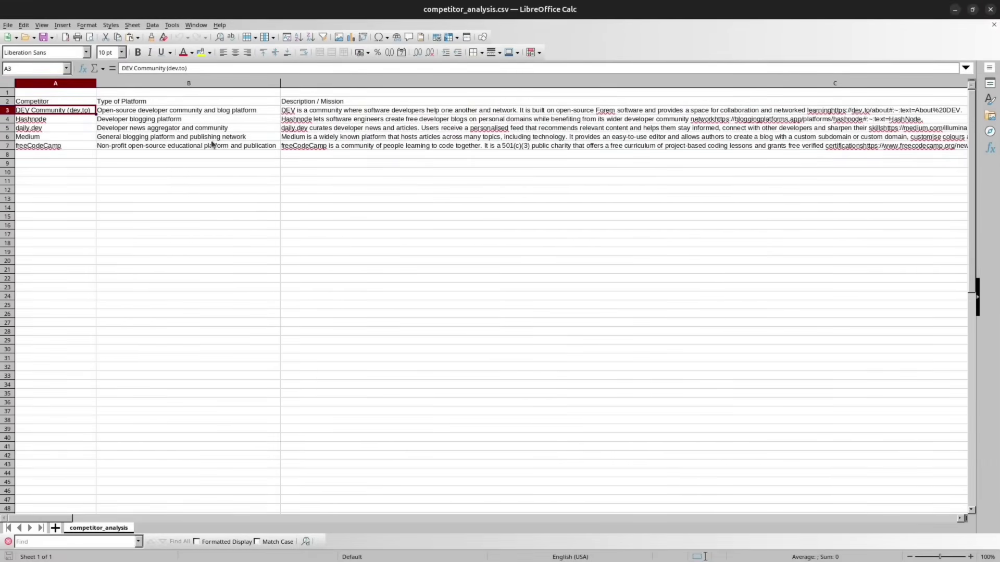
{"action": "key", "text": "Right"}
{"action": "key", "text": "Right"}
{"action": "key", "text": "Right"}
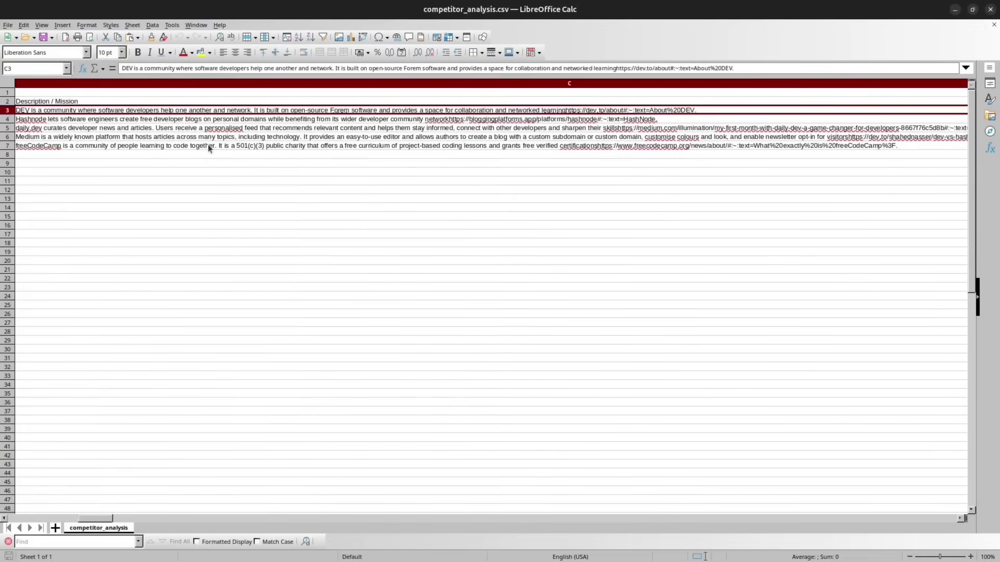
{"action": "key", "text": "Right"}
{"action": "key", "text": "Right"}
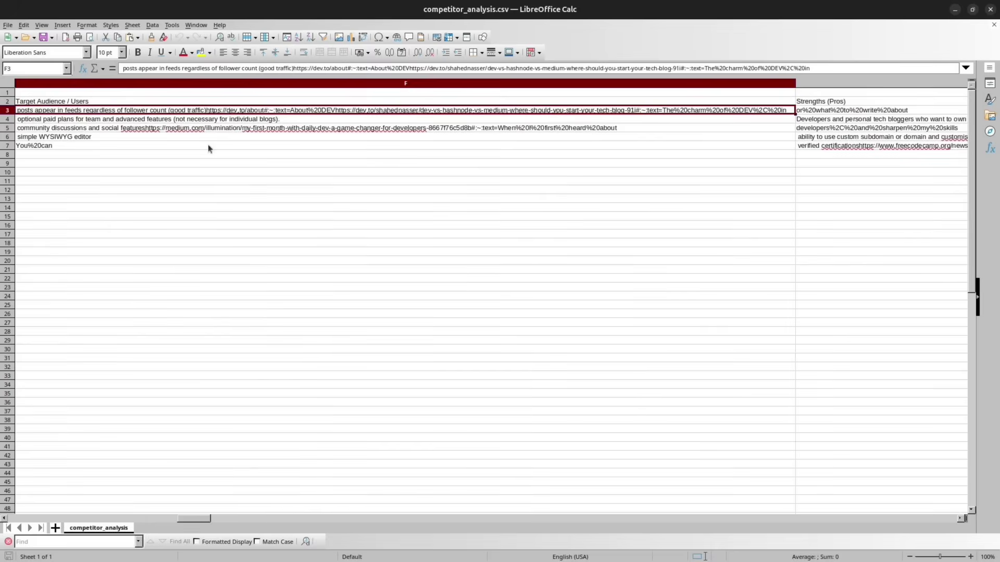
{"action": "key", "text": "Right"}
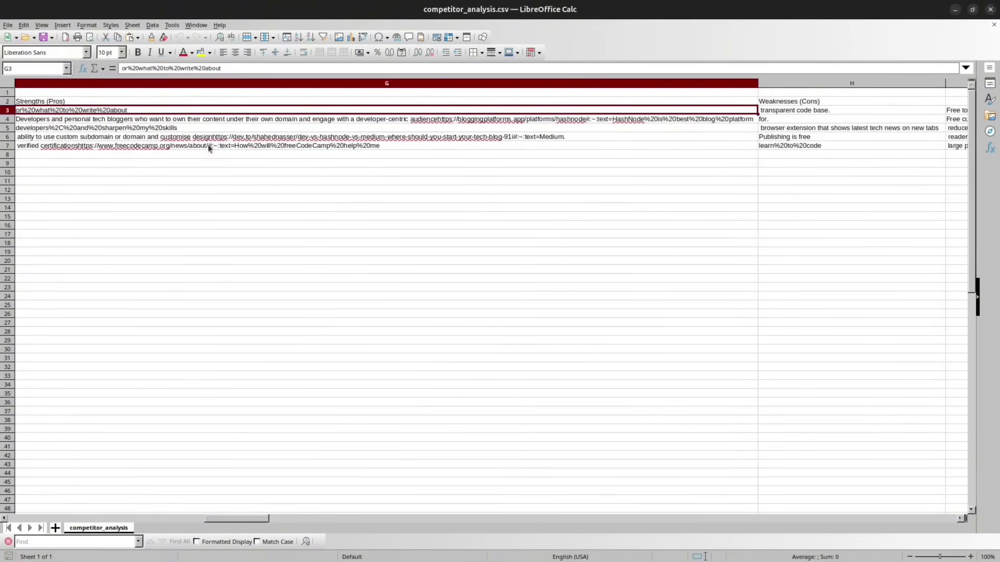
{"action": "key", "text": "Right"}
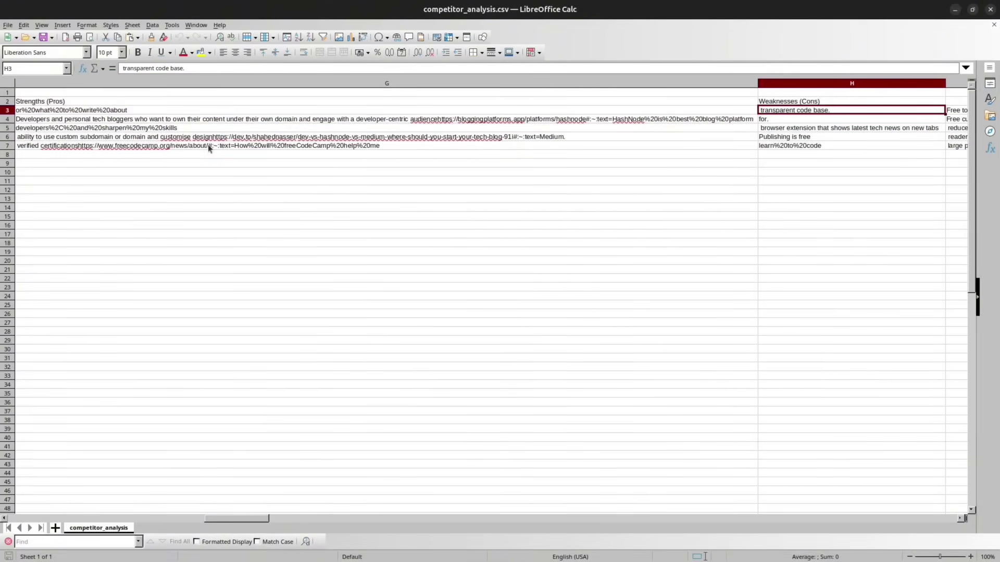
{"action": "key", "text": "Right"}
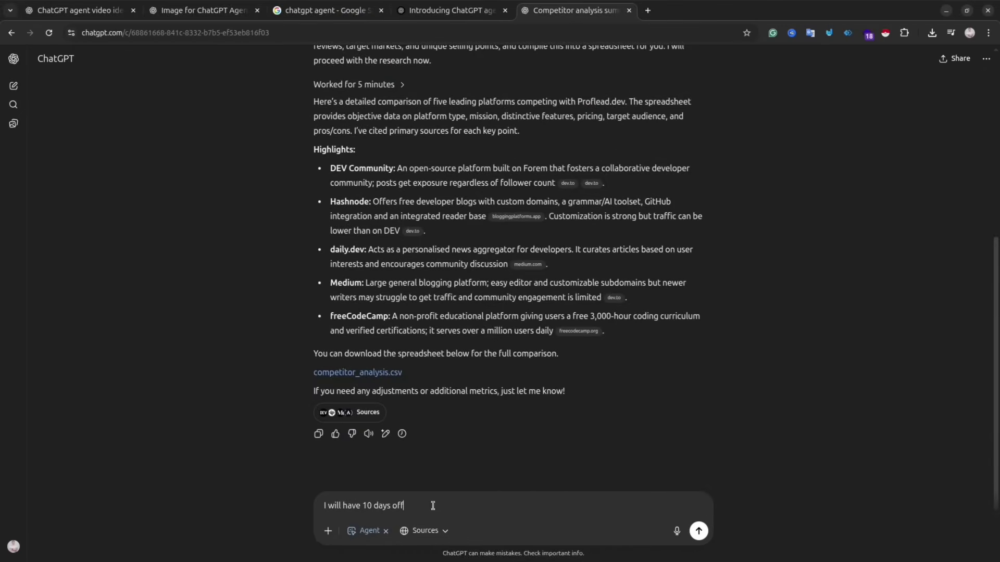
Request an Asia trip for a Thai passport holder, then answer: 10 November, Bangkok, 1000 USD for 1 person
{"action": "type", "text": "want to go somewhere around asia"}
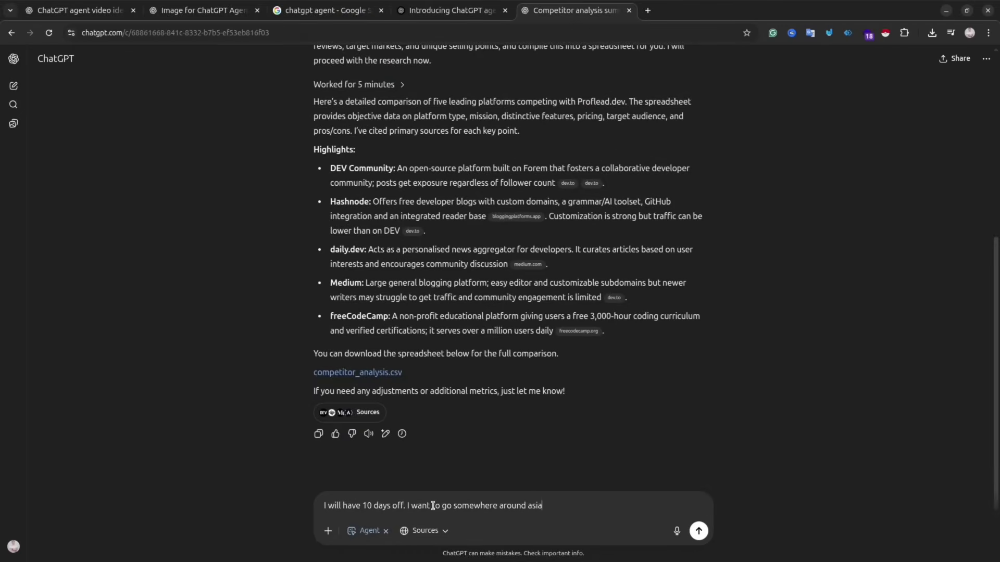
{"action": "type", "text": ". I'm holding thai passport. find for me some option and "}
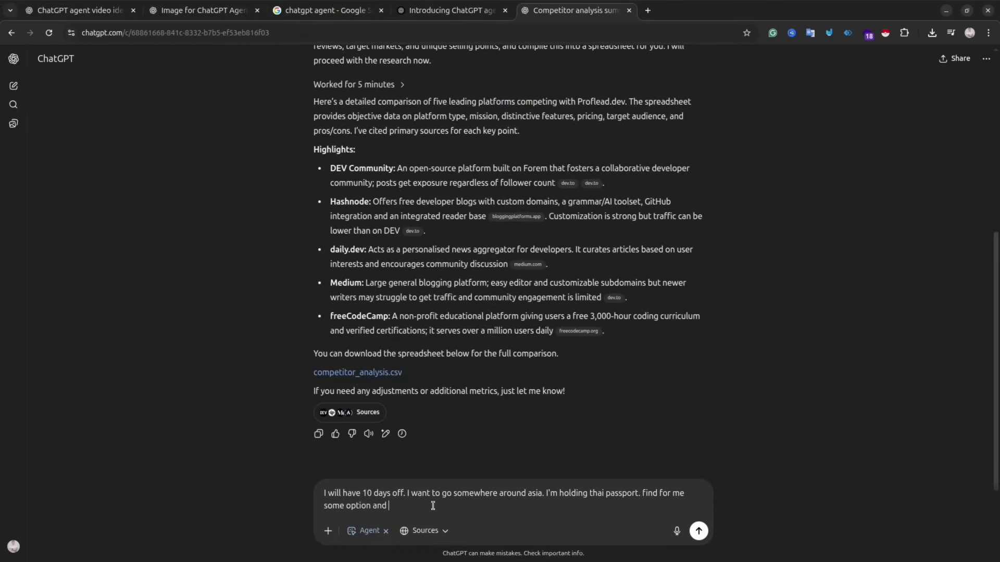
{"action": "type", "text": "book a flight and the hotel"}
{"action": "key", "text": "Return"}
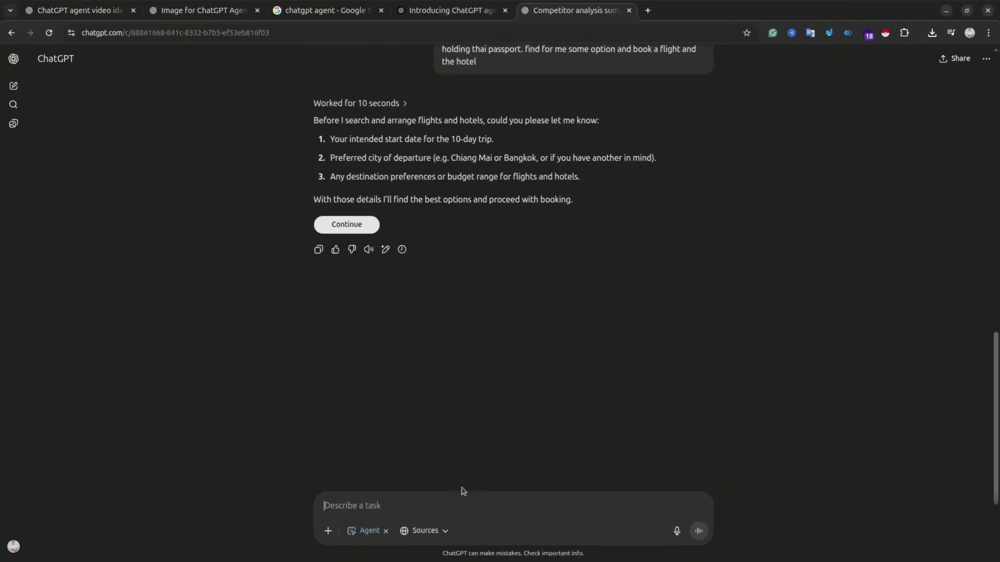
{"action": "type", "text": "1. 10 November"}
{"action": "key", "text": "shift+Return"}
{"action": "type", "text": "2. Bangkok "}
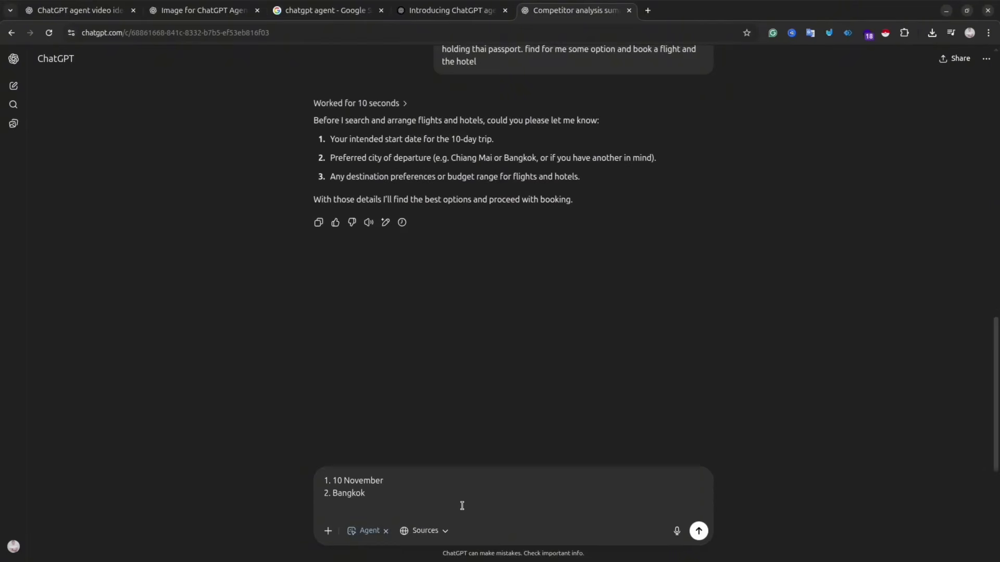
{"action": "type", "text": "3. 1000 usd for 1 person"}
{"action": "key", "text": "Return"}
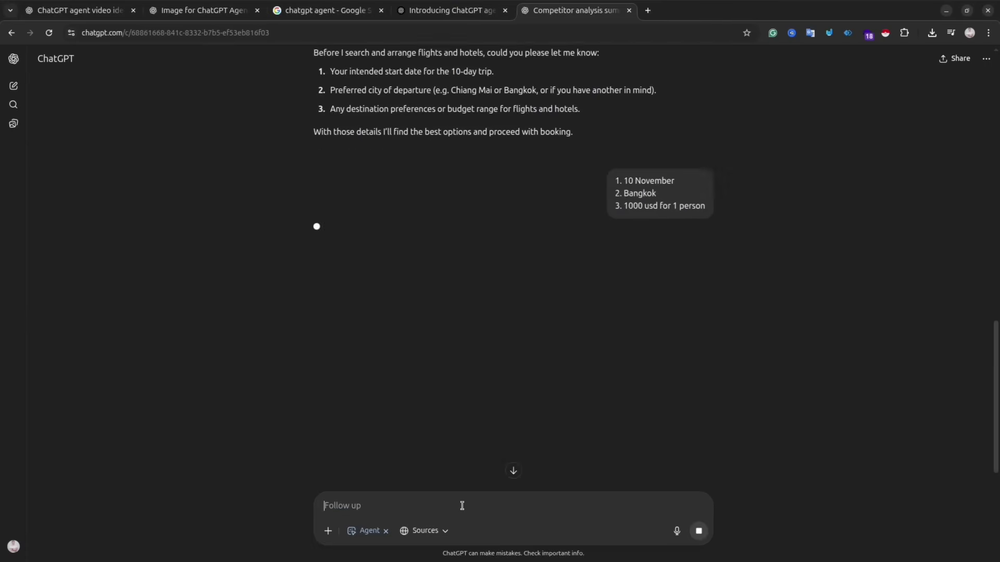
Scroll the chat to follow the agent's live web search for Bangkok flights and hotels
{"action": "scroll", "coordinate": [715, 265], "scroll_direction": "up", "scroll_amount": 3}
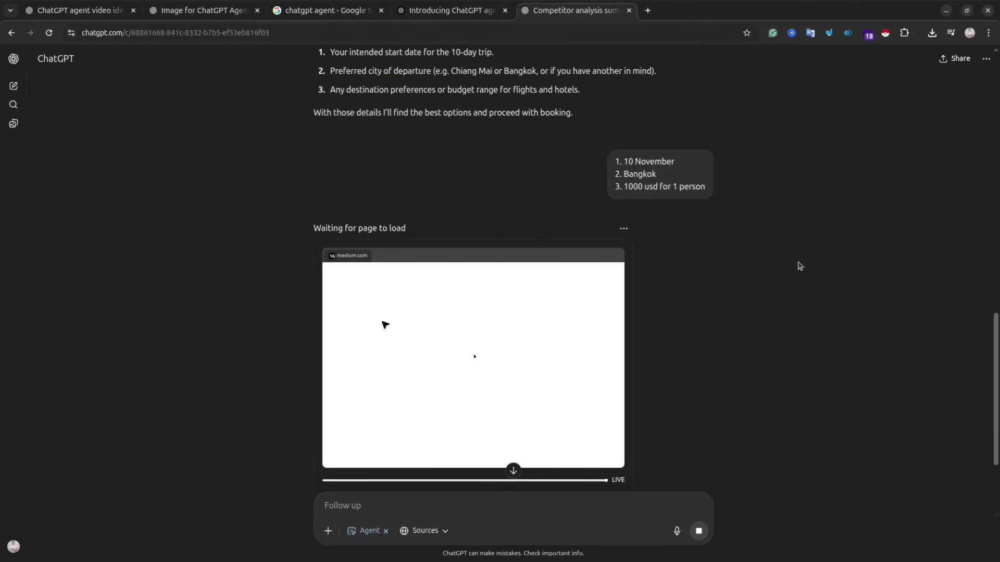
{"action": "scroll", "coordinate": [801, 267], "scroll_direction": "down", "scroll_amount": 2}
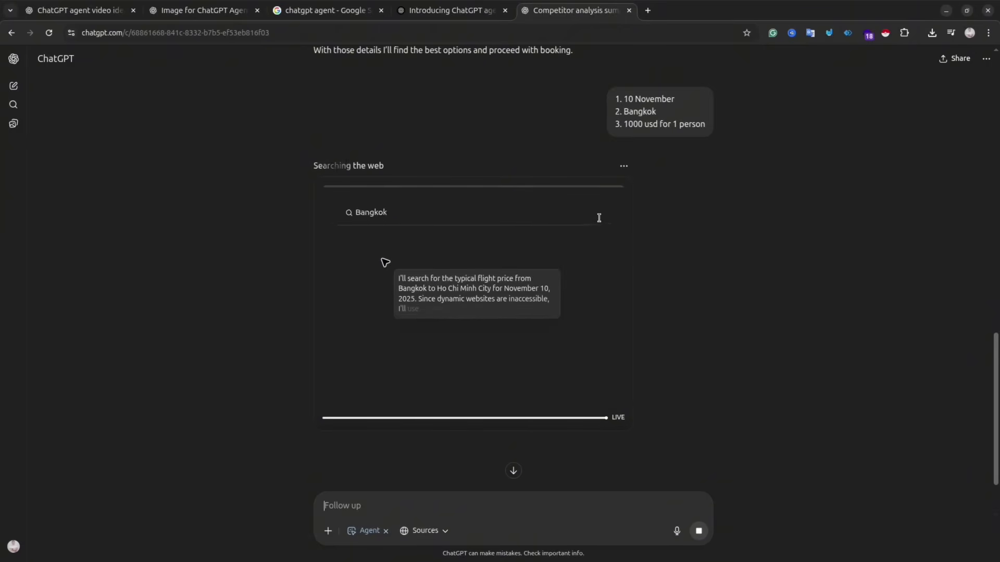
Take over the agent's browser from its panel menu and confirm with I understand
{"action": "left_click", "coordinate": [623, 166]}
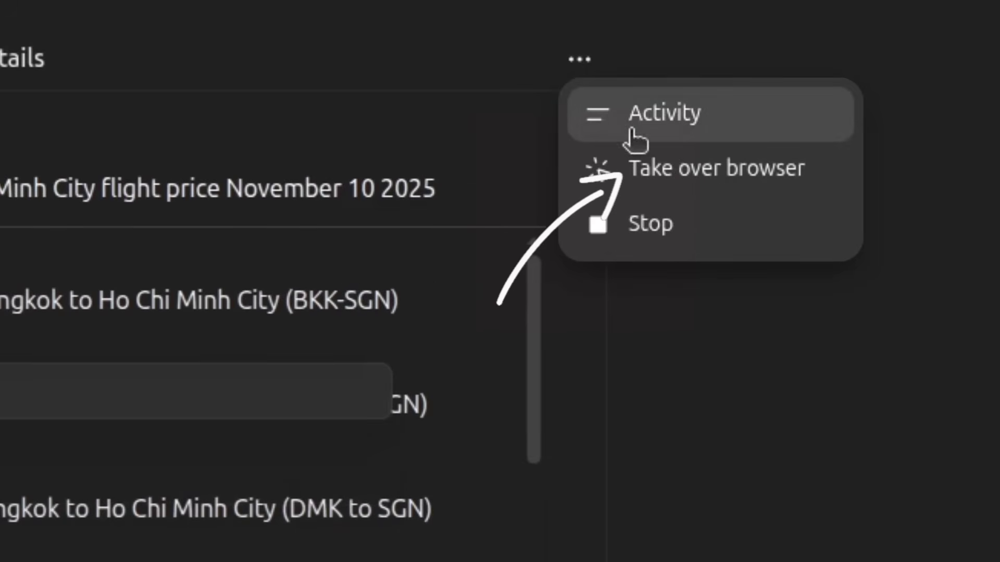
{"action": "left_click", "coordinate": [670, 170]}
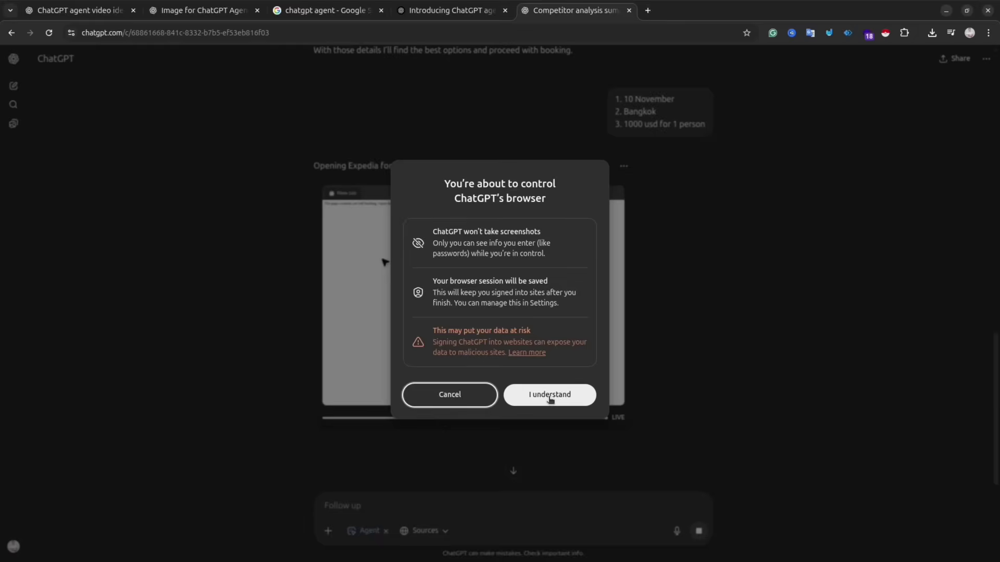
{"action": "left_click", "coordinate": [549, 395]}
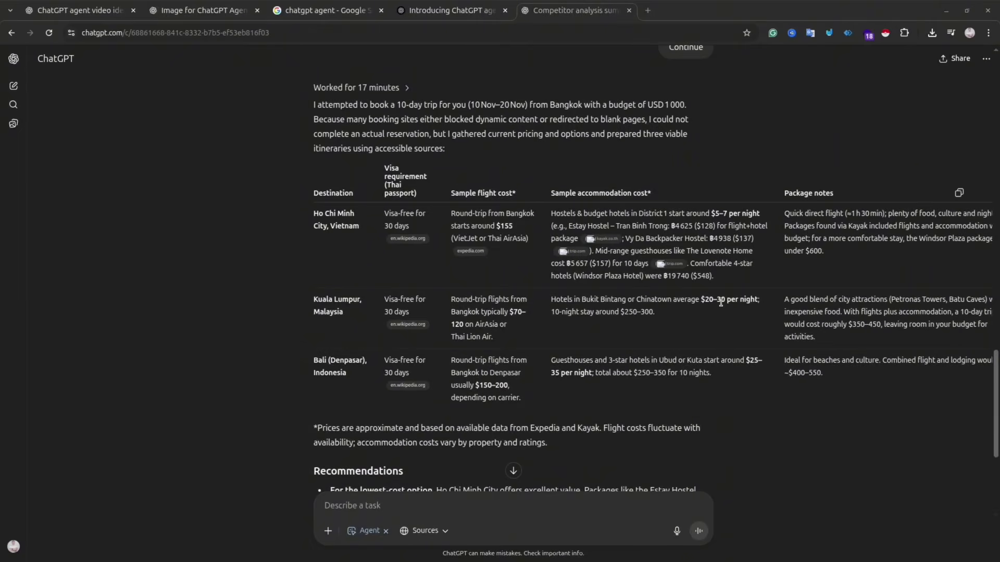
{"action": "scroll", "coordinate": [720, 303], "scroll_direction": "right", "scroll_amount": 2}
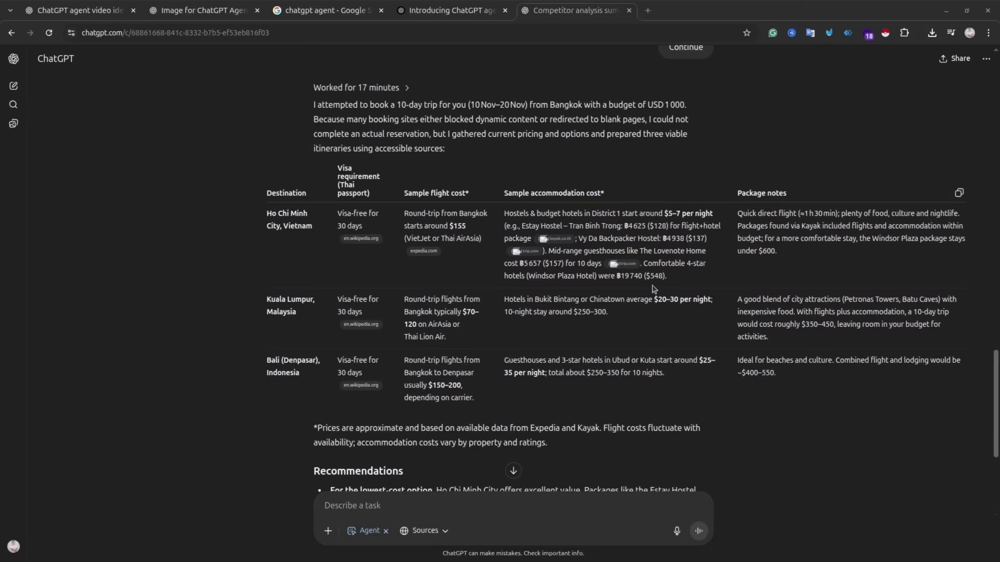
{"action": "scroll", "coordinate": [655, 289], "scroll_direction": "down", "scroll_amount": 3}
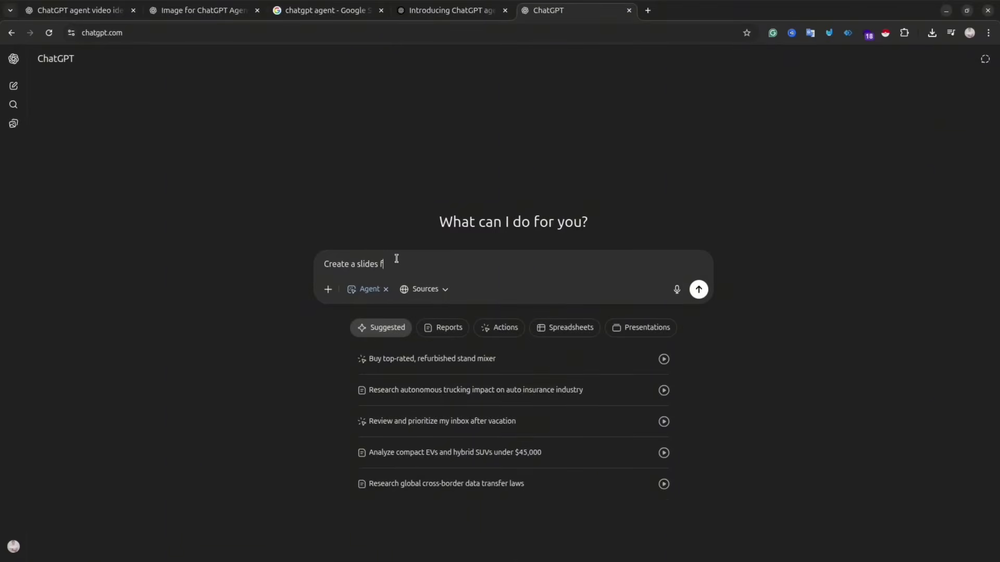
Ask the agent for slides on coffee consumption around the world and send the request
{"action": "type", "text": "or coffee consumtion around the world"}
{"action": "left_click", "coordinate": [699, 290]}
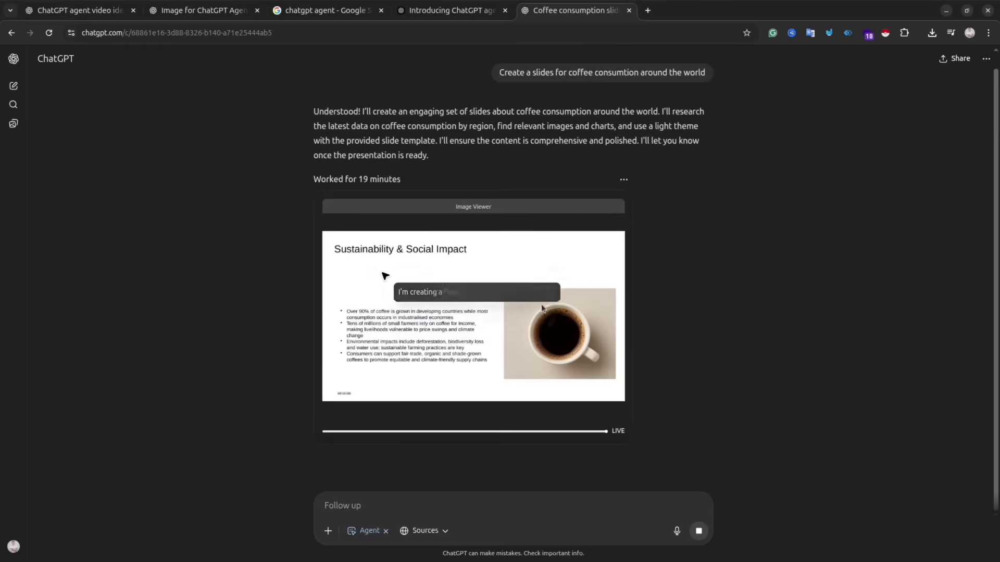
{"action": "mouse_move", "coordinate": [538, 276]}
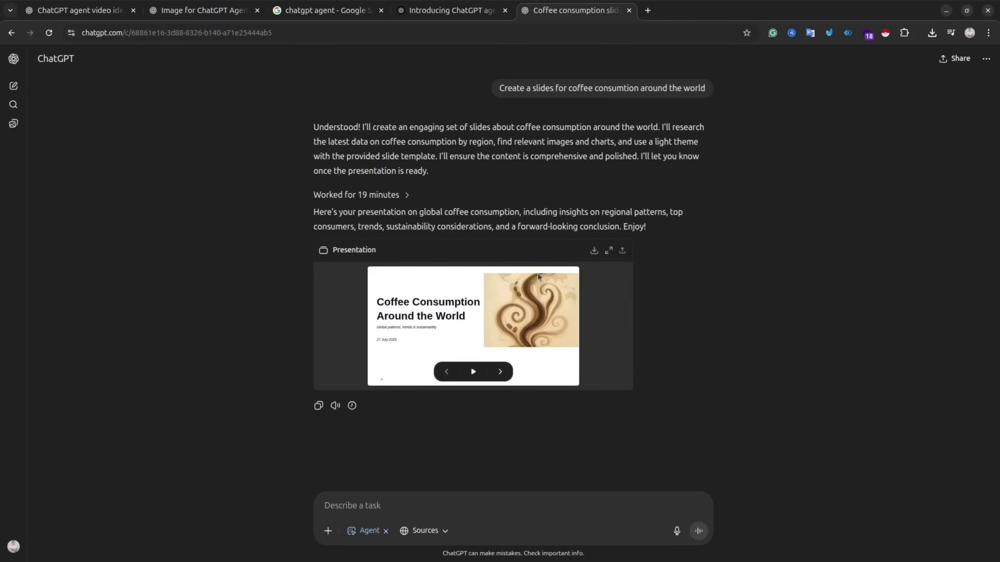
In the deck preview, view slides 2–9, from Presentation Roadmap through Conclusions & Outlook
{"action": "left_click", "coordinate": [609, 251]}
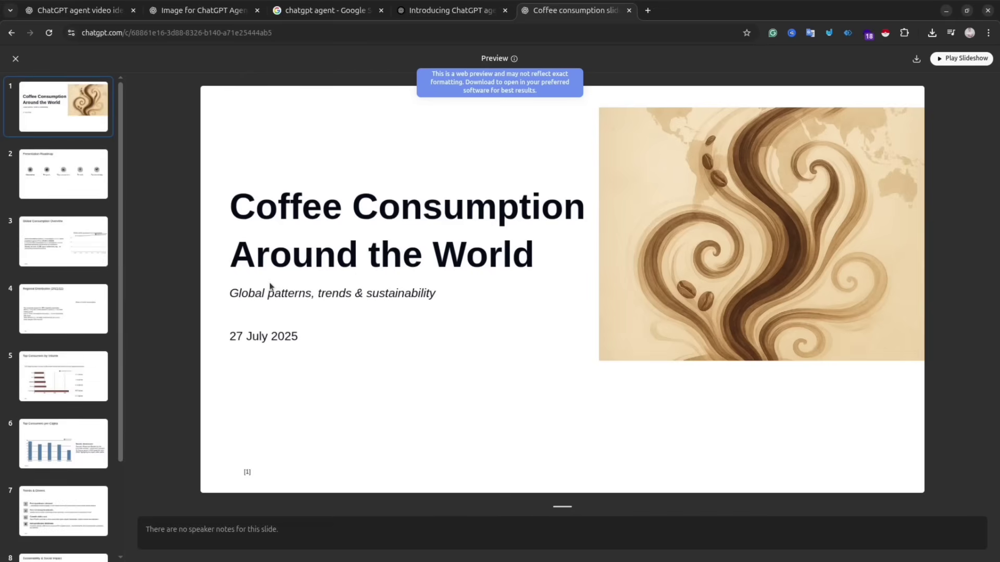
{"action": "left_click", "coordinate": [89, 195]}
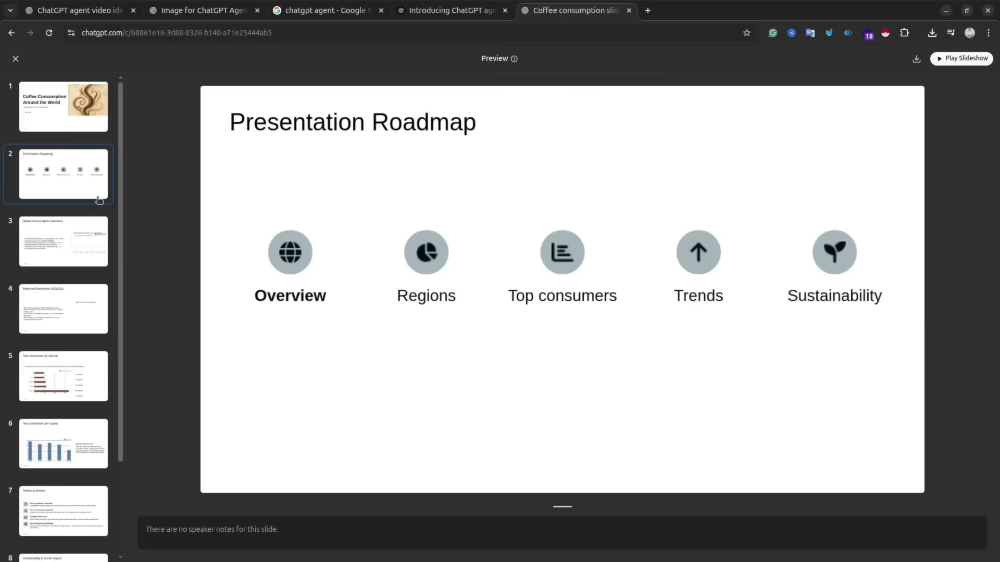
{"action": "left_click", "coordinate": [36, 245]}
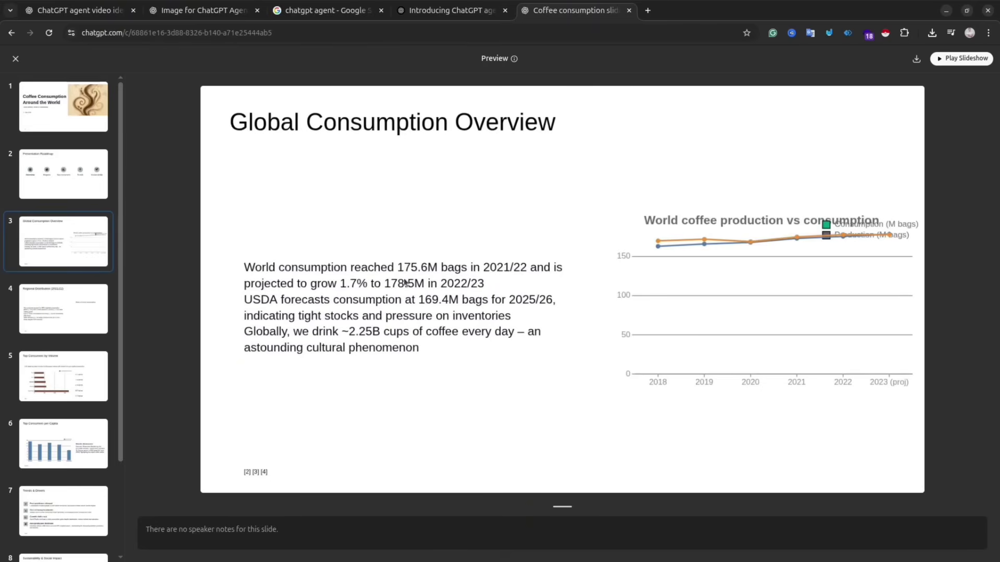
{"action": "left_click", "coordinate": [67, 304]}
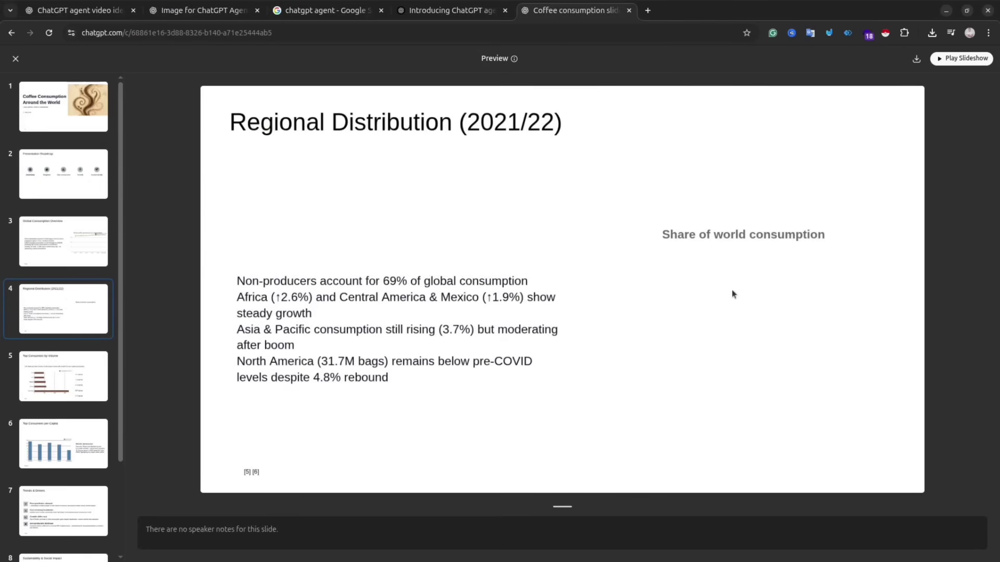
{"action": "left_click", "coordinate": [80, 391]}
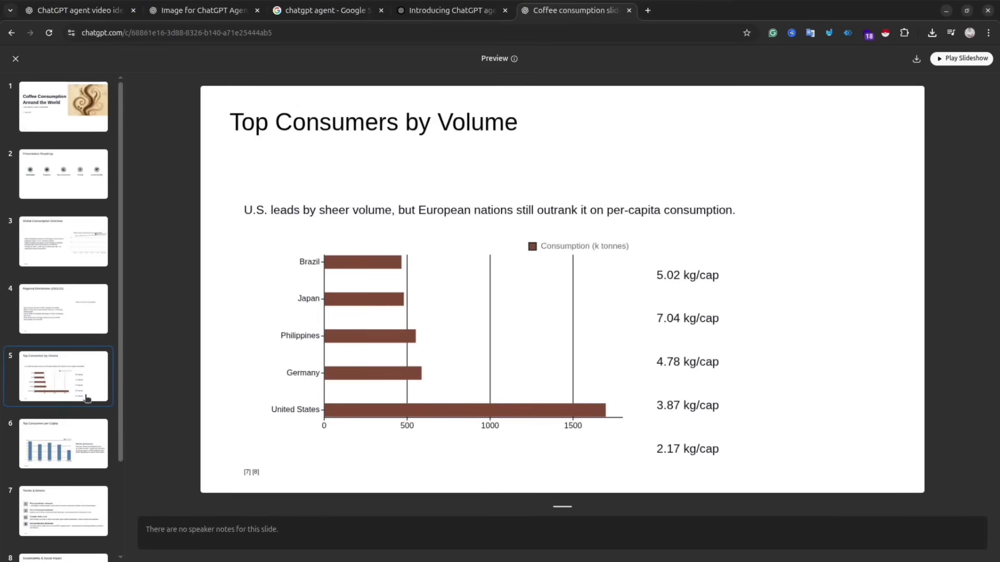
{"action": "left_click", "coordinate": [102, 435]}
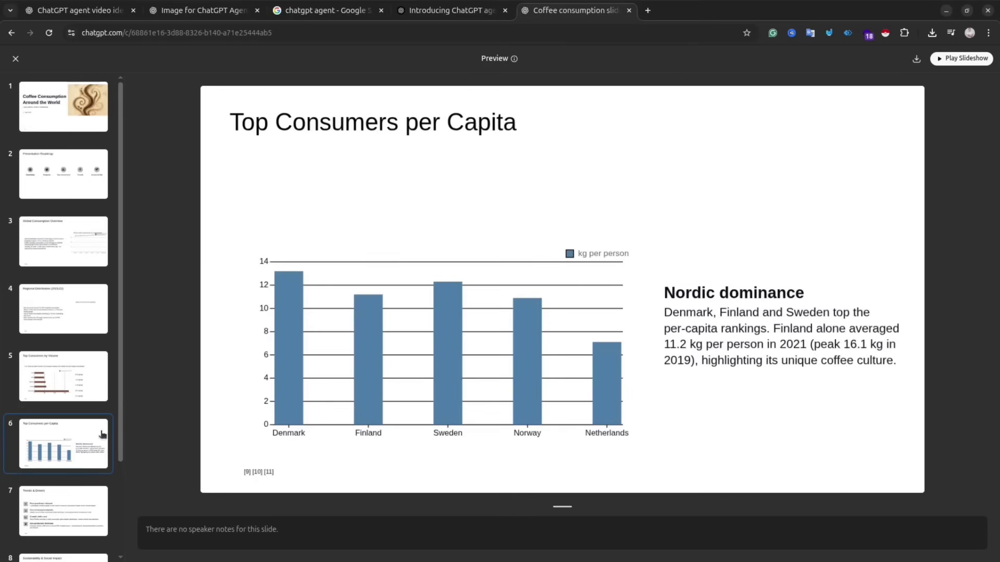
{"action": "scroll", "coordinate": [70, 402], "scroll_direction": "down", "scroll_amount": 2}
{"action": "left_click", "coordinate": [70, 400]}
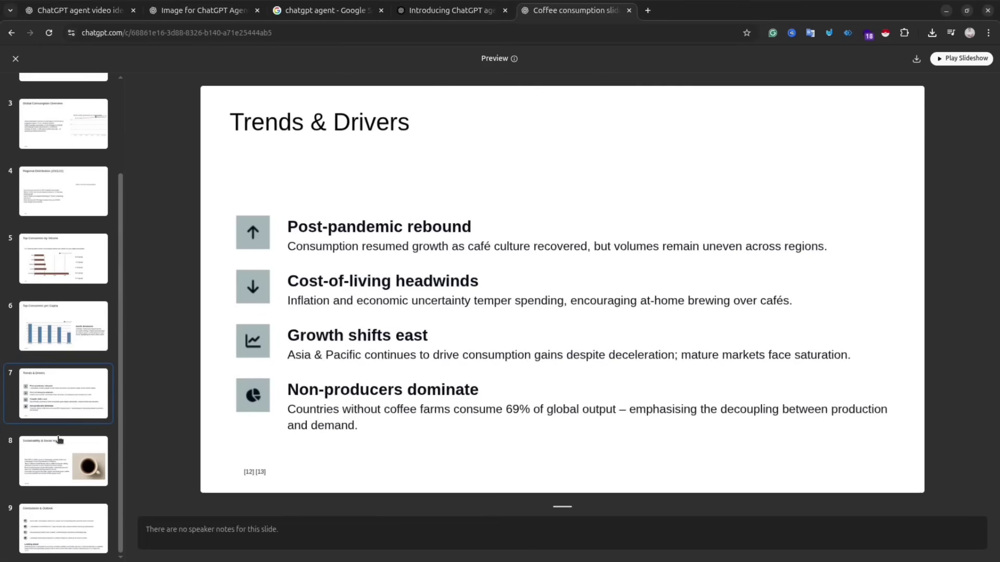
{"action": "left_click", "coordinate": [55, 452]}
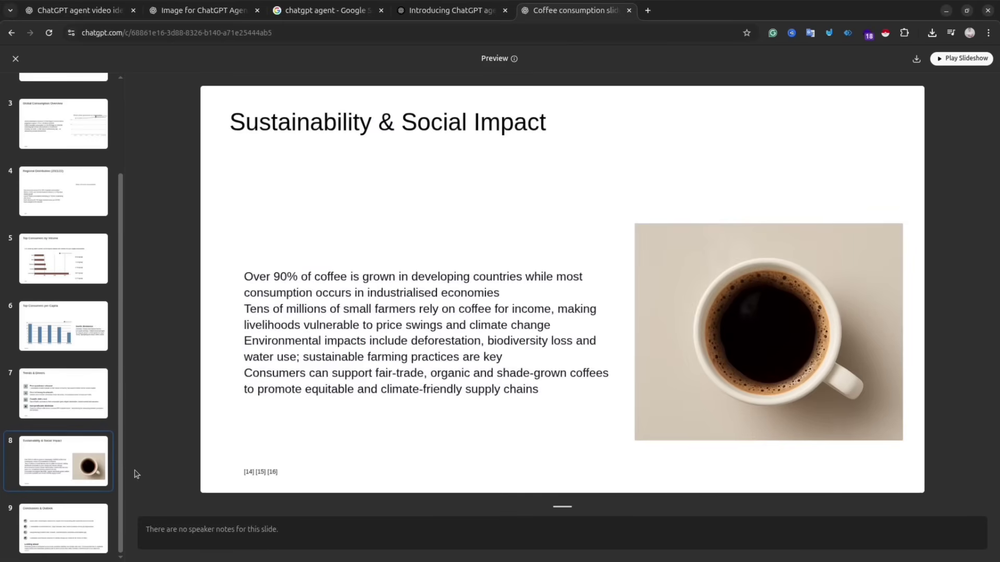
{"action": "left_click", "coordinate": [63, 517]}
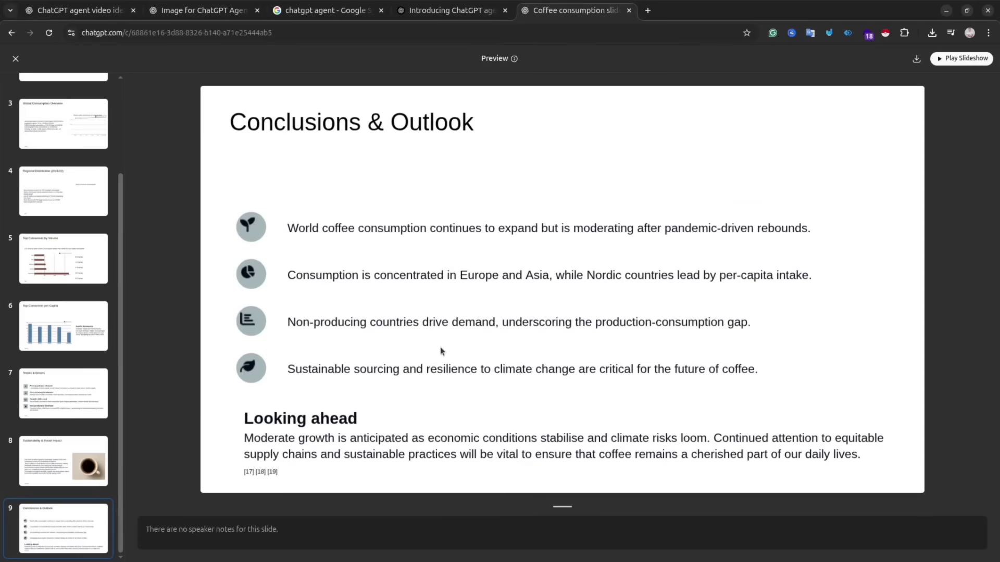
Play the deck full screen, advance one slide, exit, and download the coffee presentation
{"action": "left_click", "coordinate": [965, 59]}
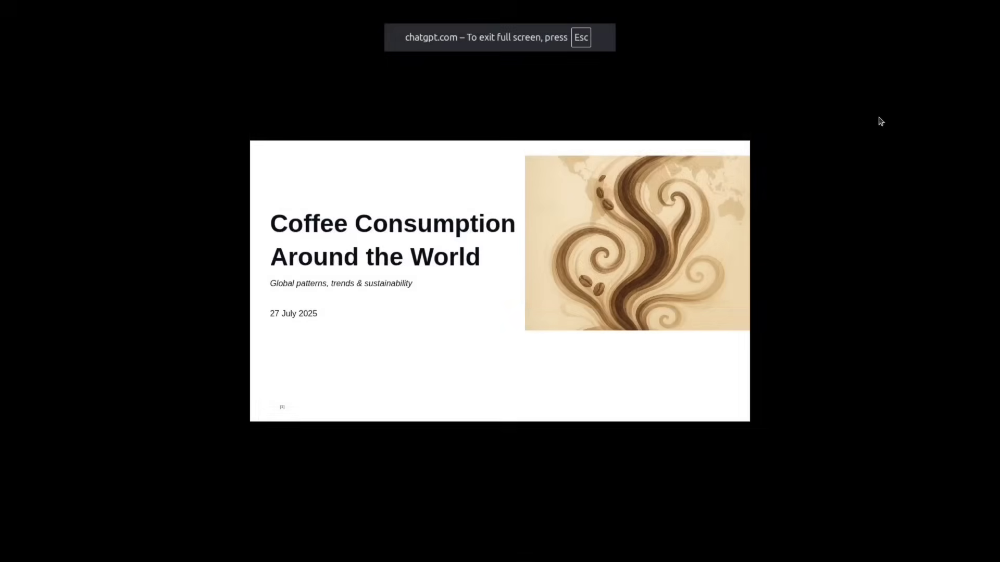
{"action": "key", "text": "Right"}
{"action": "key", "text": "Right"}
{"action": "key", "text": "Right"}
{"action": "key", "text": "Right"}
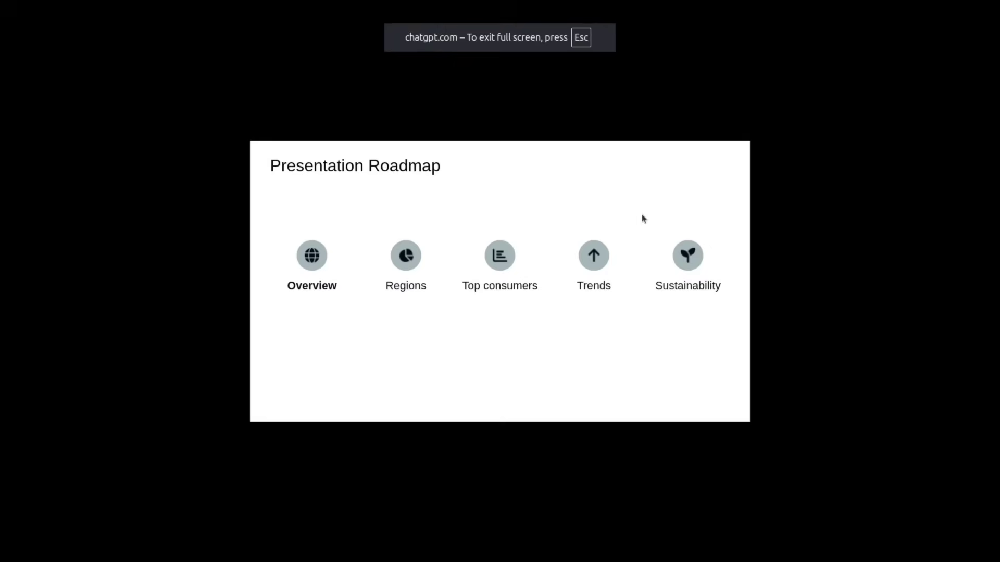
{"action": "key", "text": "Escape"}
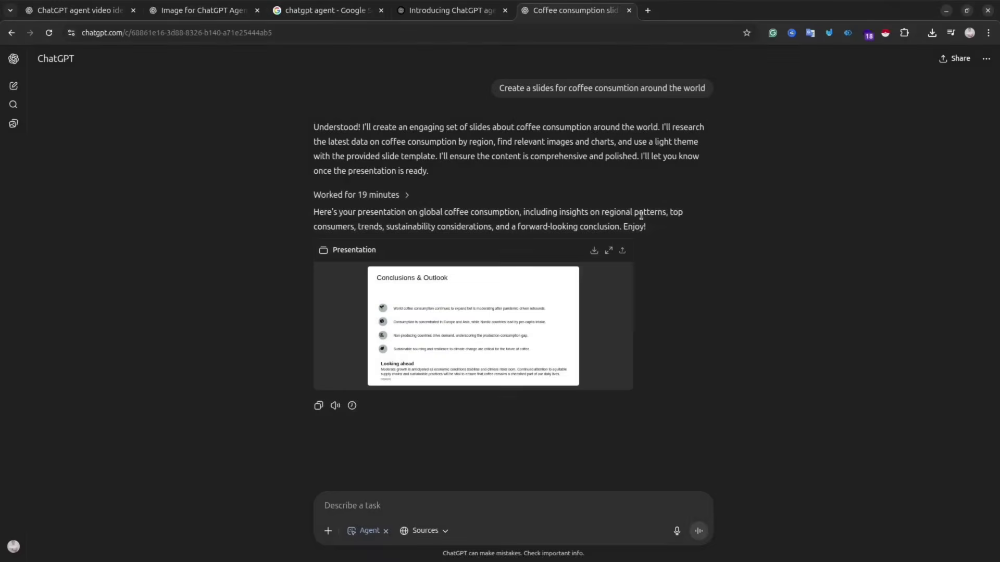
{"action": "left_click", "coordinate": [594, 251]}
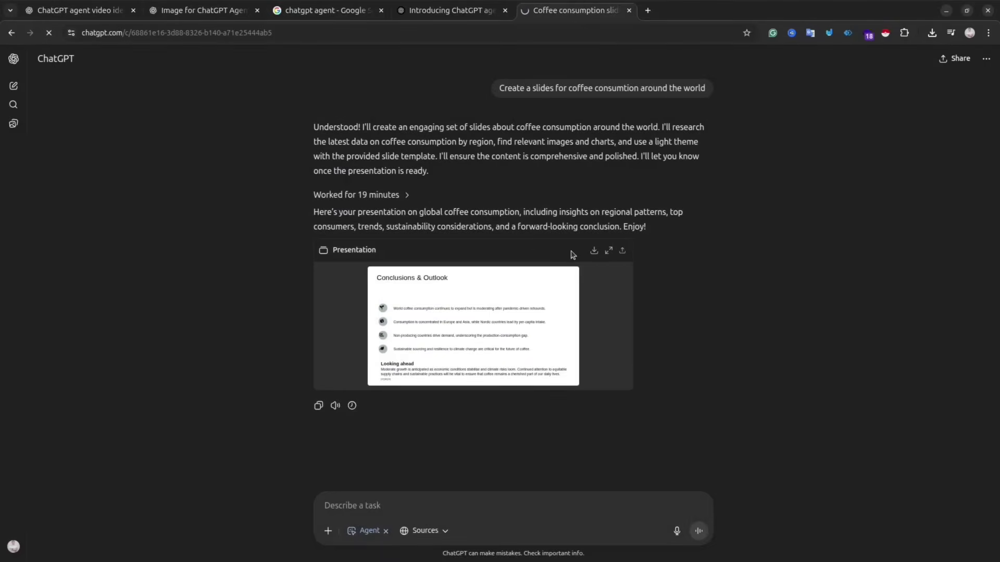